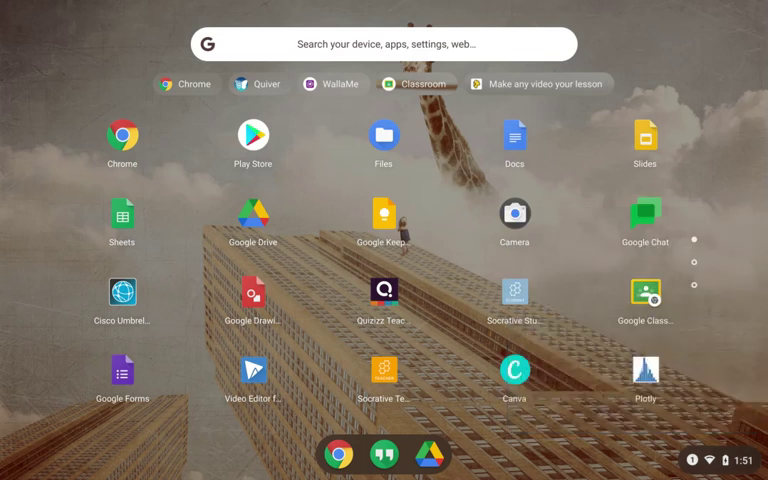
Open the quick settings panel and expand it to show Wi-Fi, Bluetooth, accessibility and more
click(720, 460)
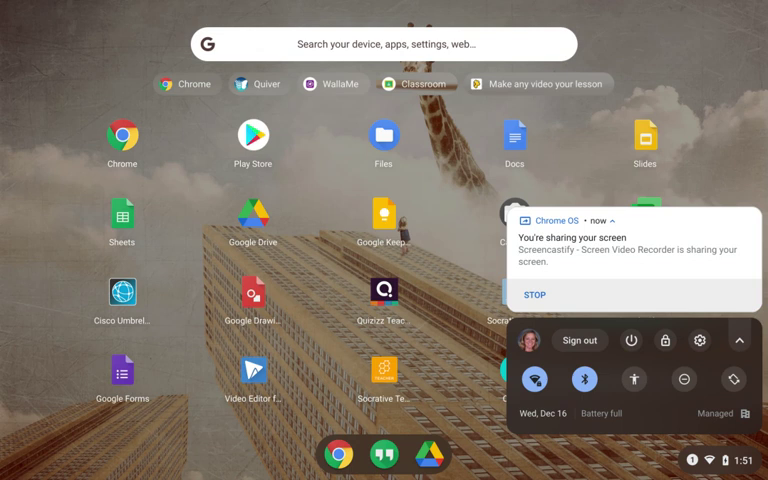
click(739, 340)
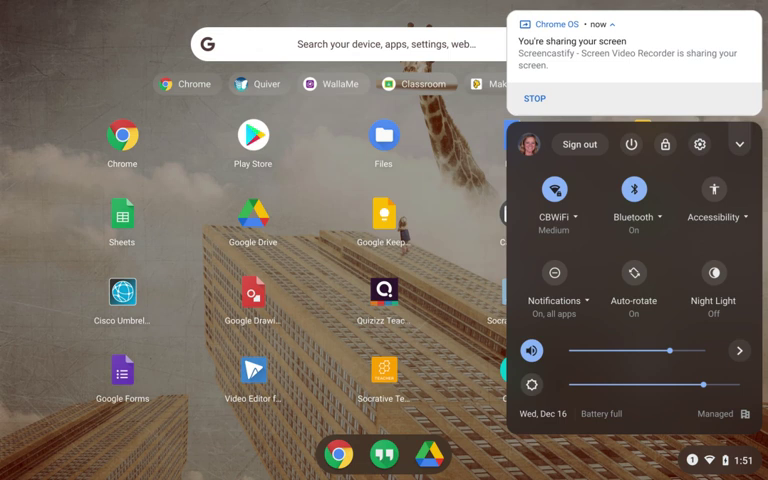
click(713, 216)
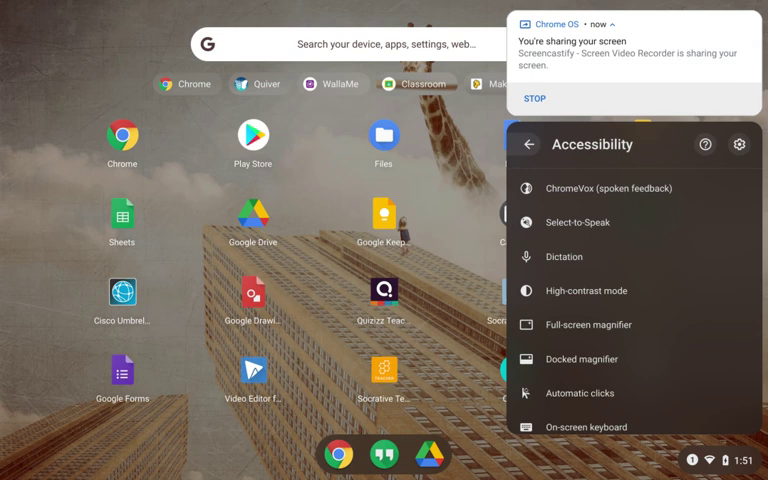
scroll(630, 300, down, 3)
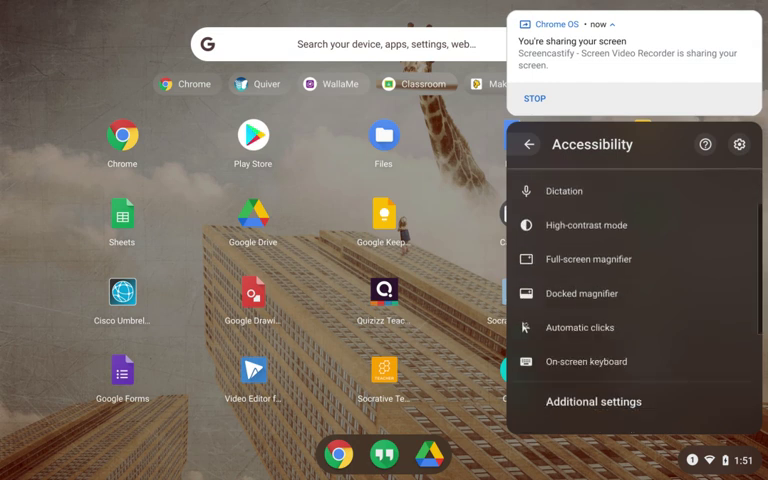
scroll(630, 300, down, 2)
scroll(630, 300, down, 1)
scroll(630, 300, down, 1)
scroll(630, 300, down, 1)
scroll(630, 300, down, 1)
scroll(630, 300, down, 1)
scroll(630, 300, down, 1)
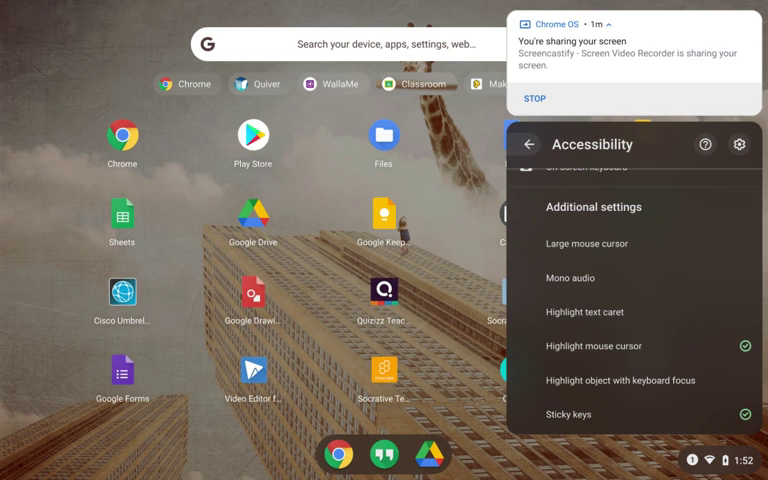
Check Large mouse cursor under Additional settings in the Accessibility menu
click(640, 243)
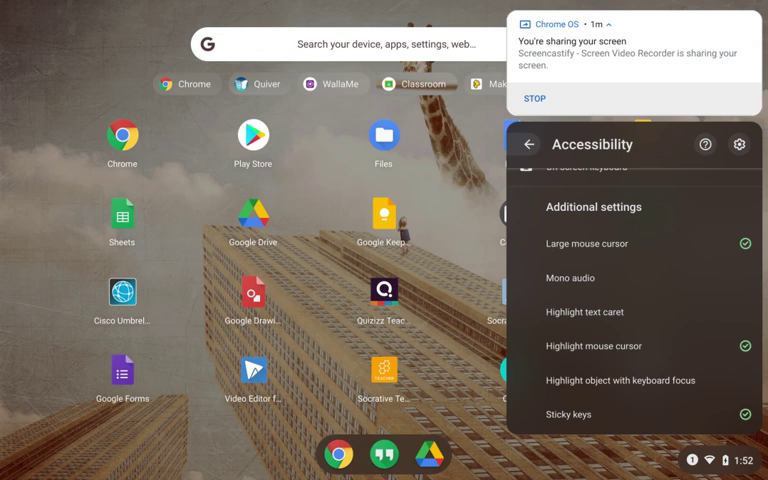